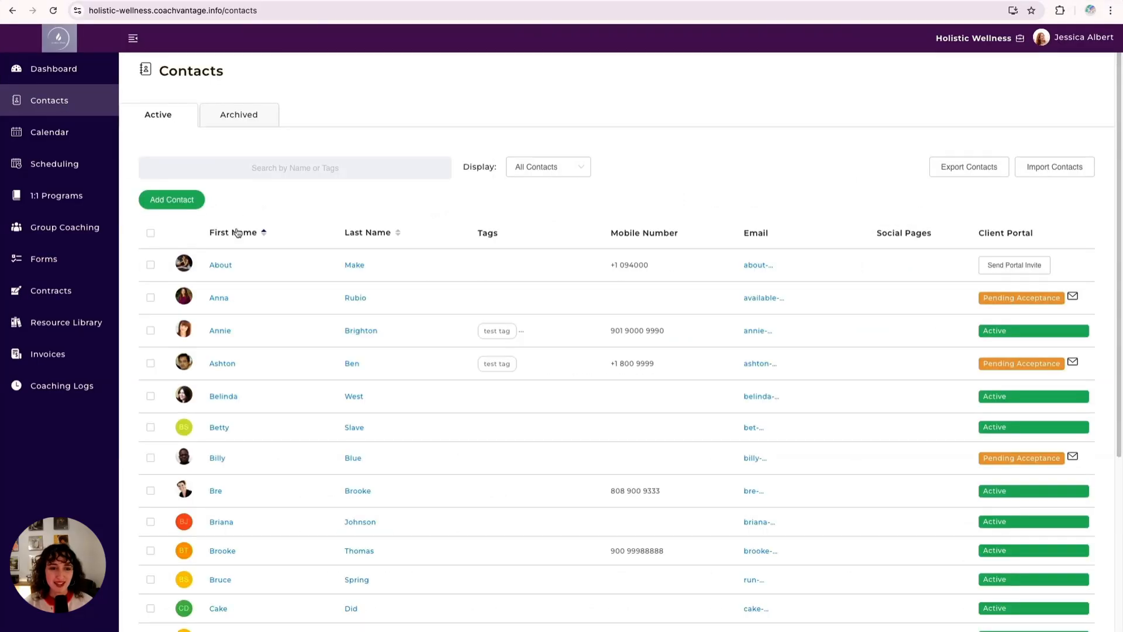
- Open the second active contact's record and start sending a new contract from that client's contracts
left_click(223, 298)
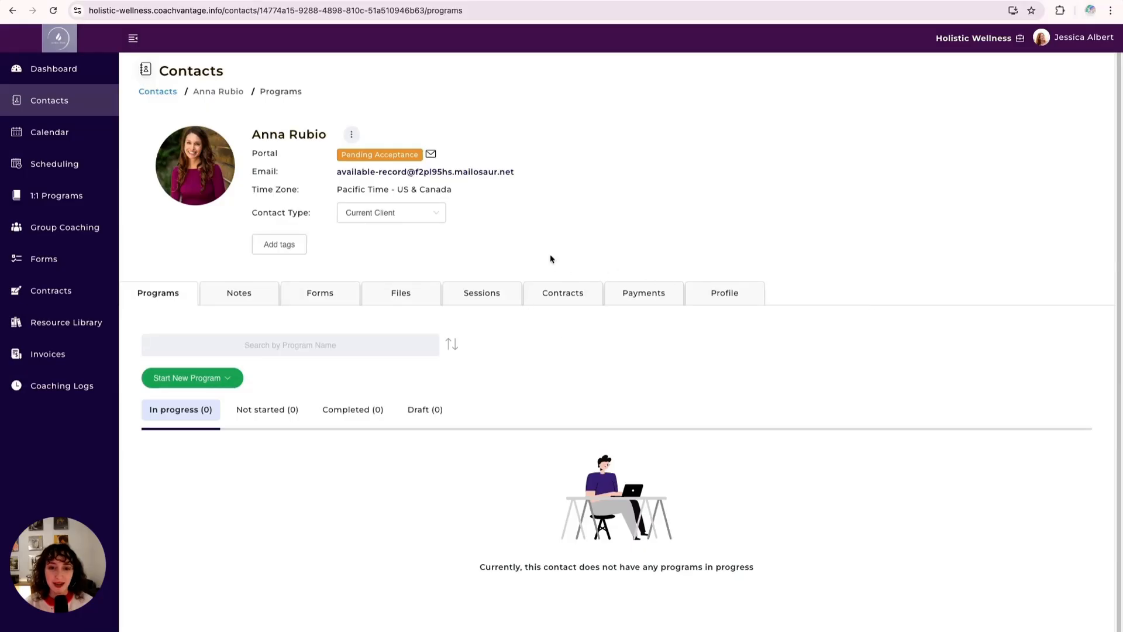
left_click(581, 298)
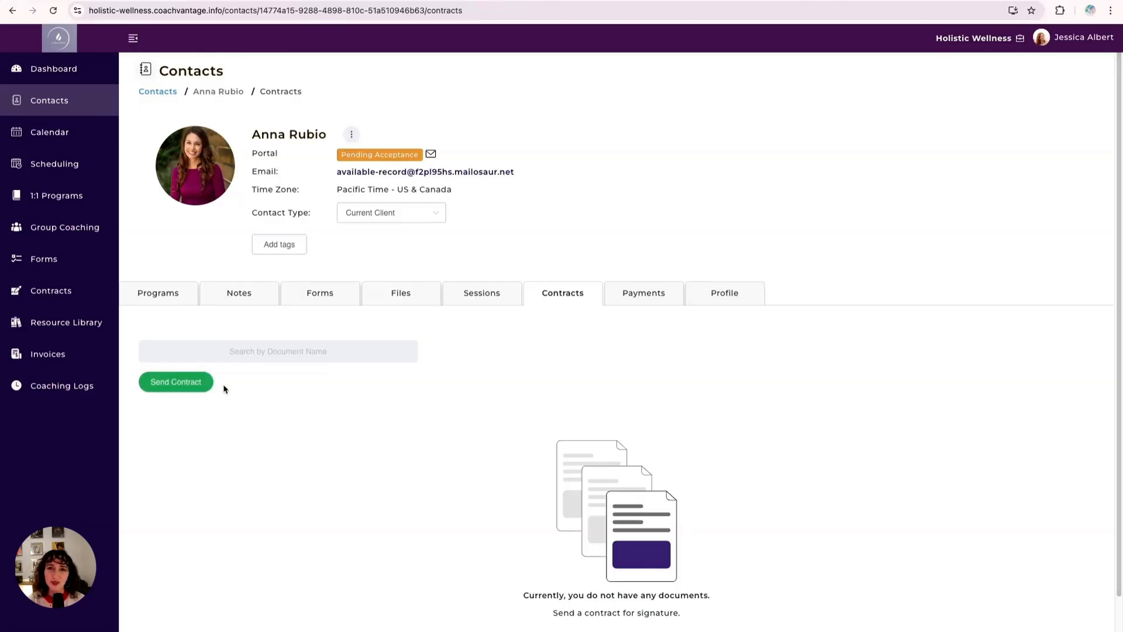
left_click(191, 383)
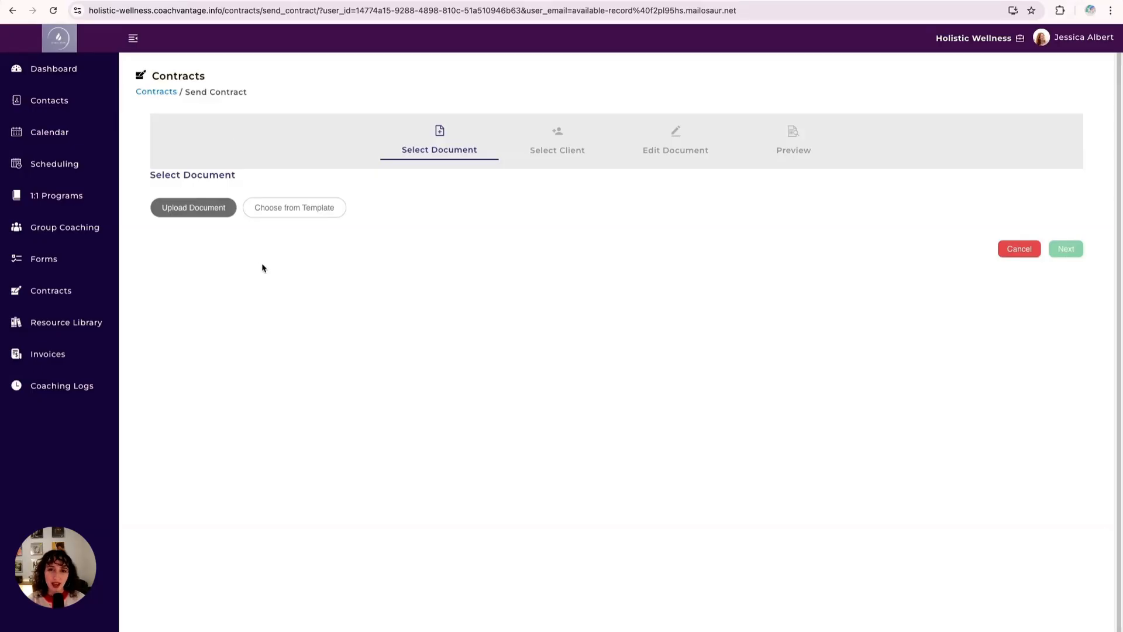
- Select the Coaching Agreement template as the document for the contract
left_click(225, 212)
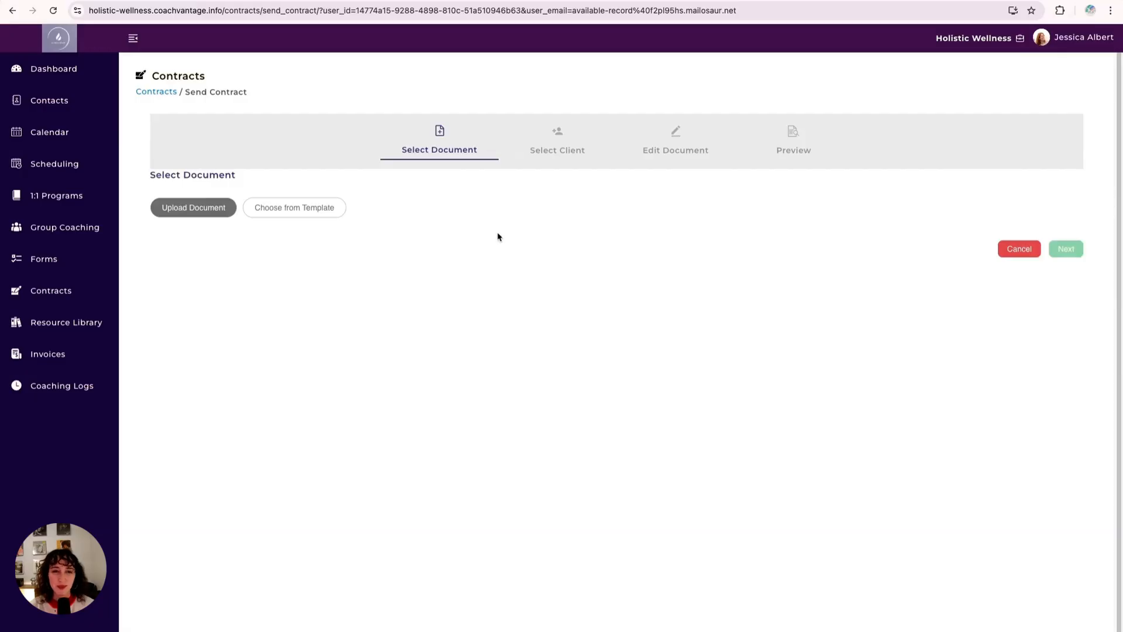
left_click(336, 214)
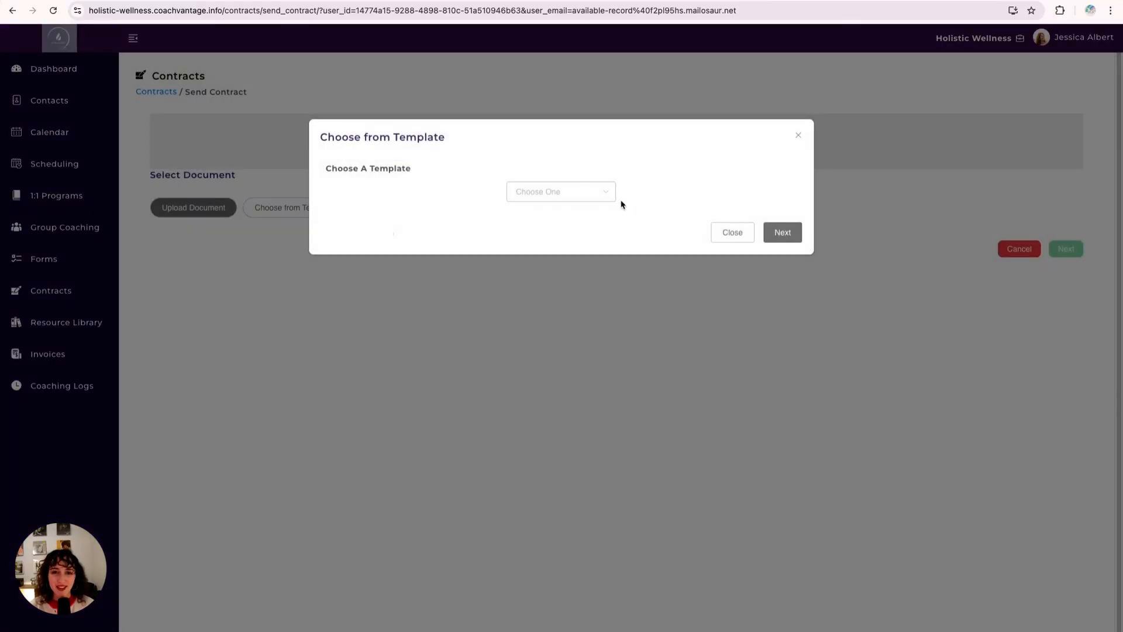
left_click(607, 193)
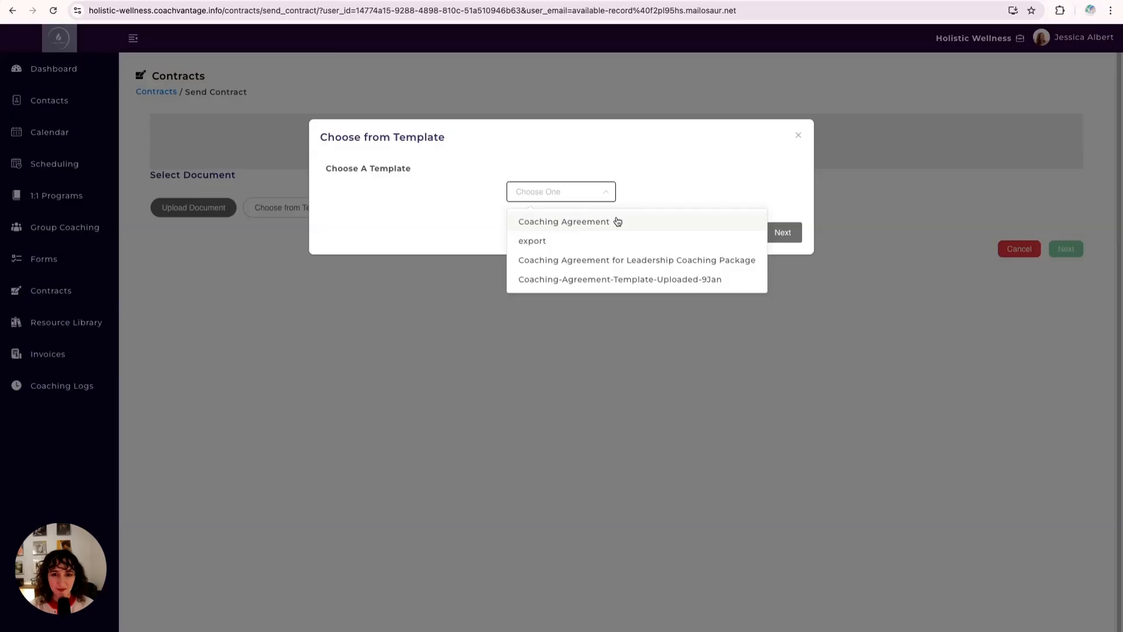
left_click(617, 221)
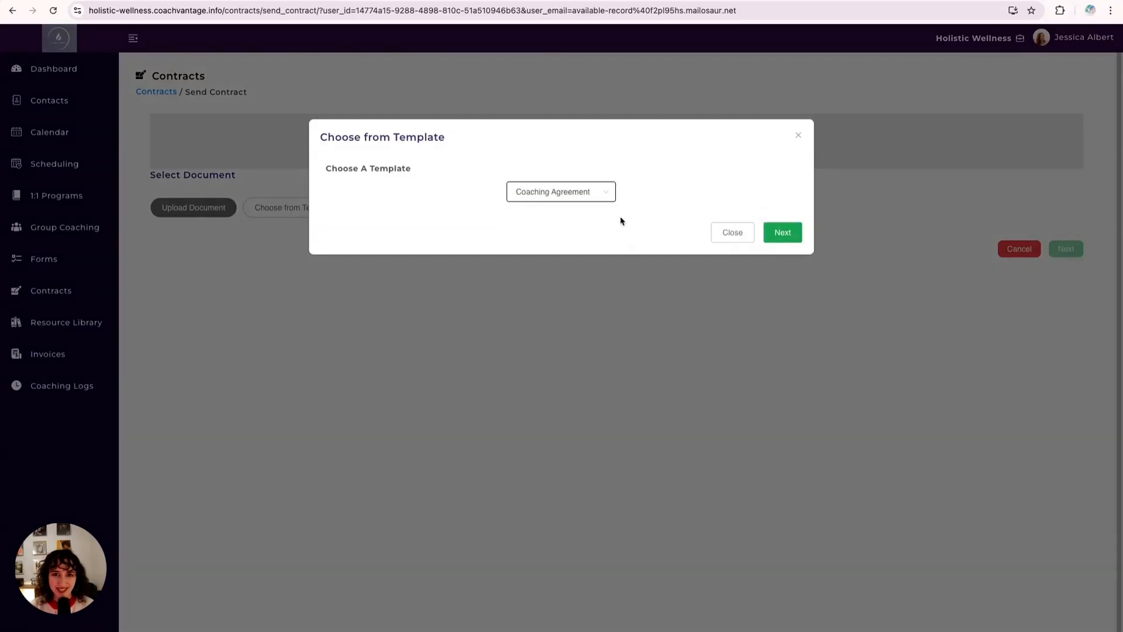
left_click(800, 235)
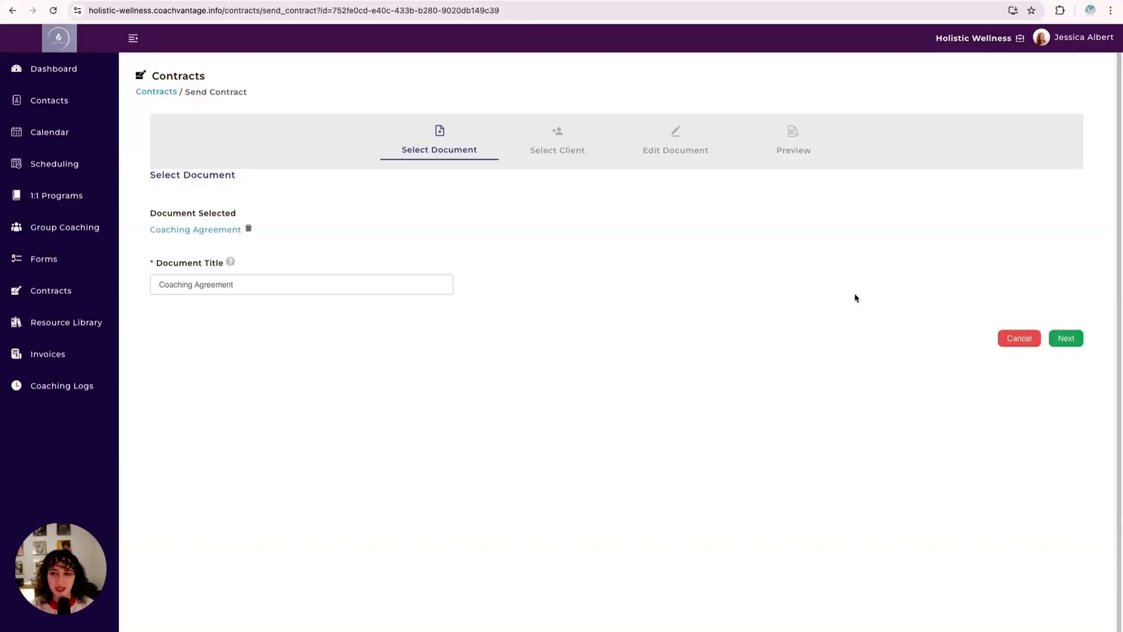
- Accept the document title Coaching Agreement and the prefilled existing contact as client, and proceed to editing the document
left_click(1066, 339)
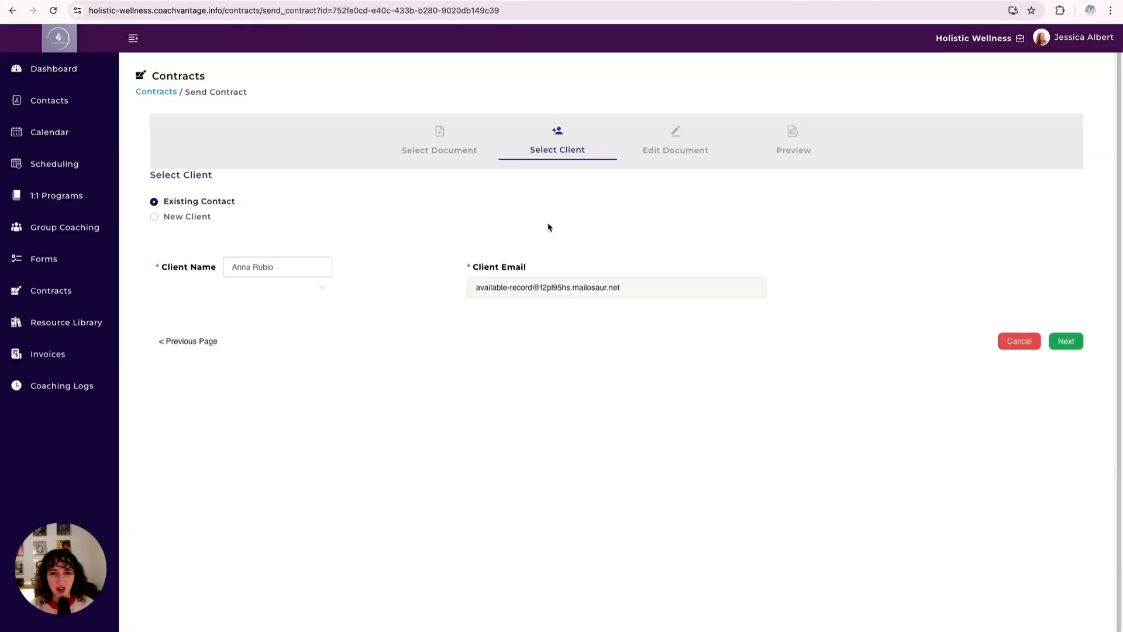
left_click(1079, 342)
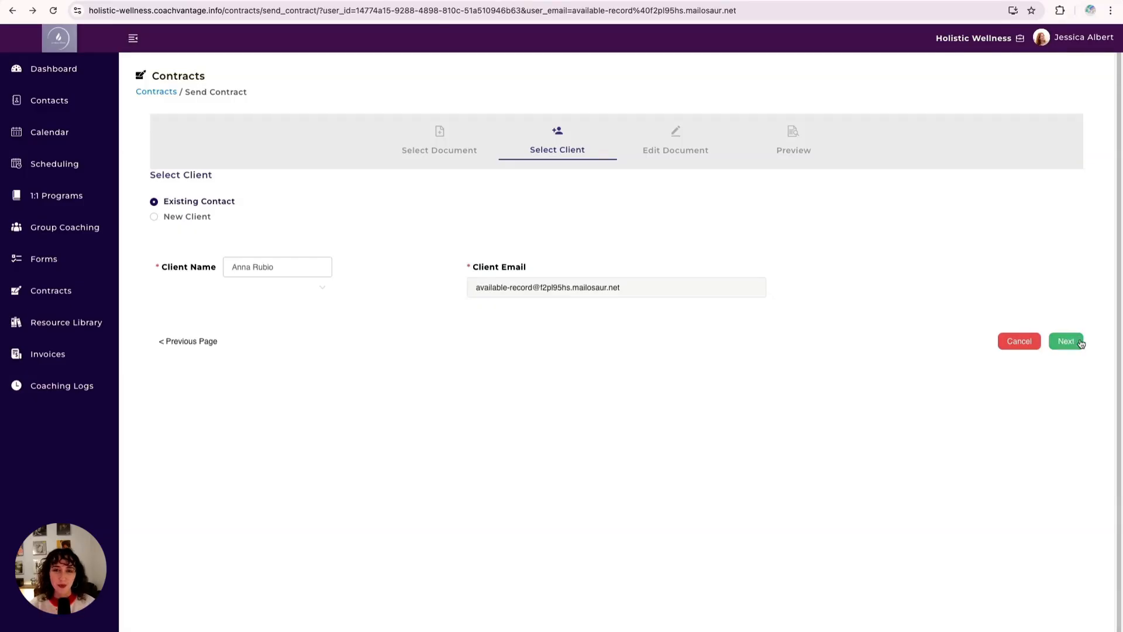
left_click(1080, 342)
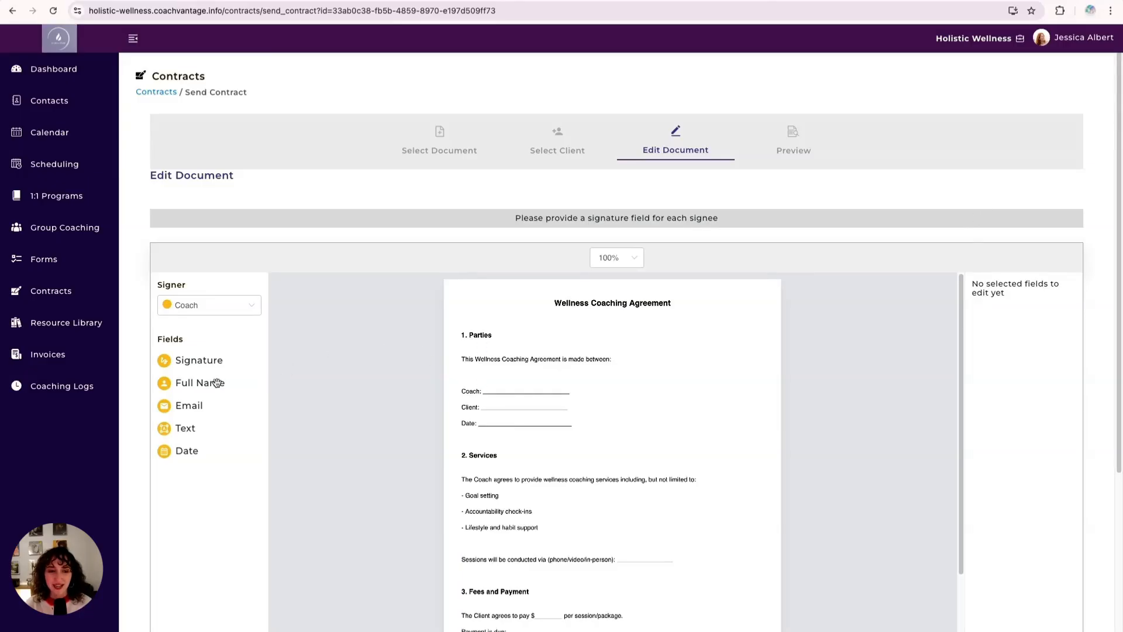
- Place the coach's Full Name and Date fields on the Coach and Date lines under Parties and resize them to fit
mouse_move(216, 384)
left_mouse_down()
mouse_move(535, 381)
mouse_move(528, 389)
left_mouse_up()
left_click_drag(597, 399, 575, 390)
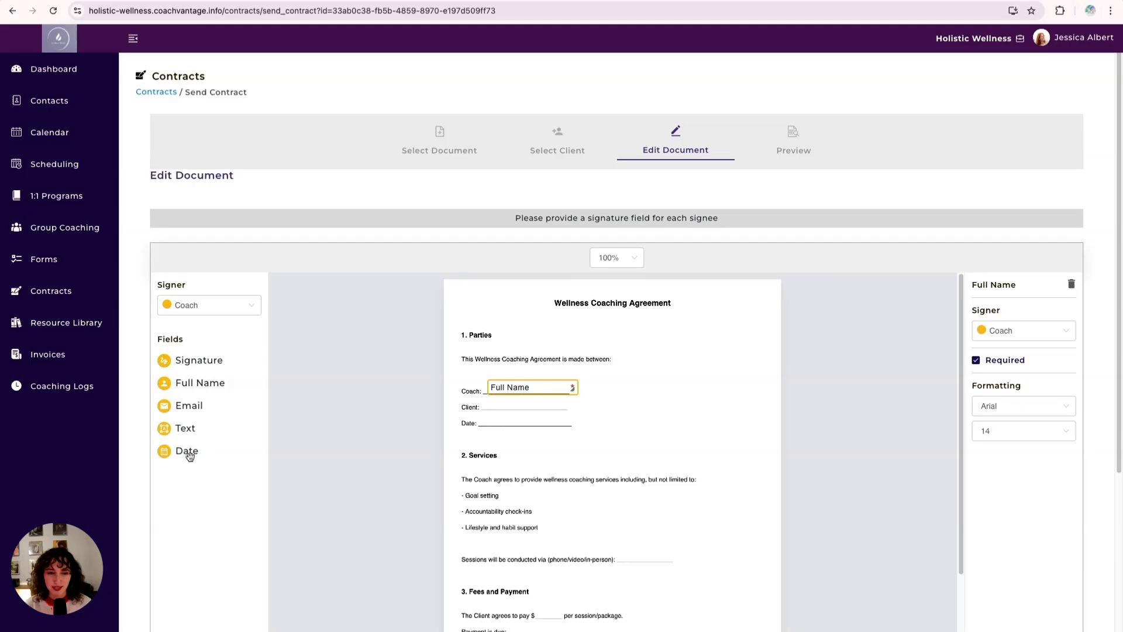
left_click_drag(190, 456, 489, 425)
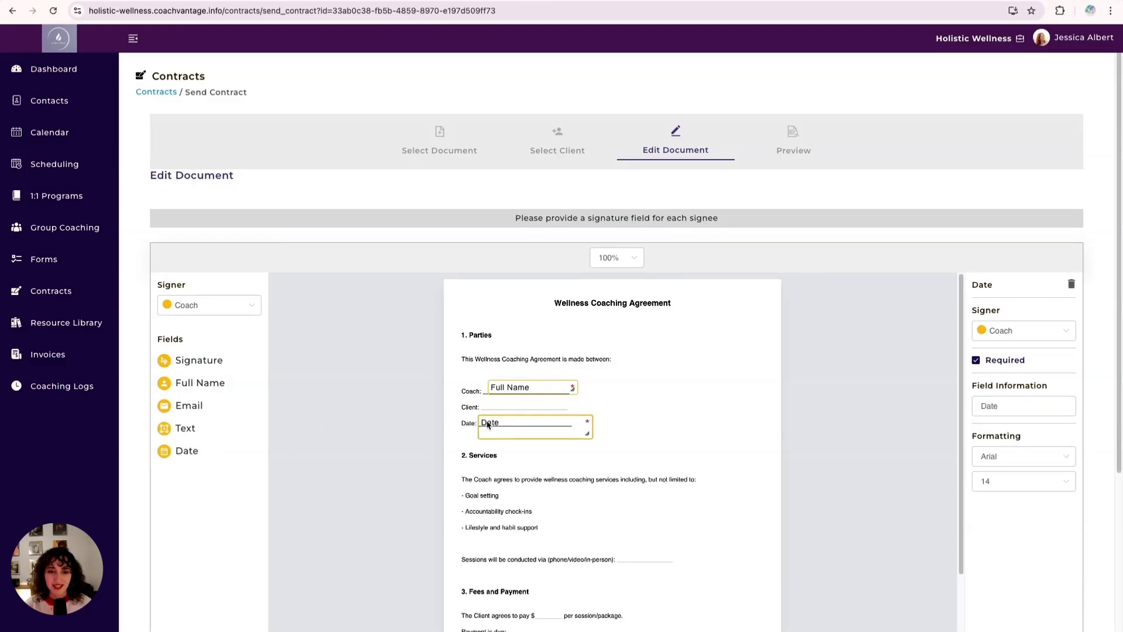
left_click_drag(587, 433, 513, 431)
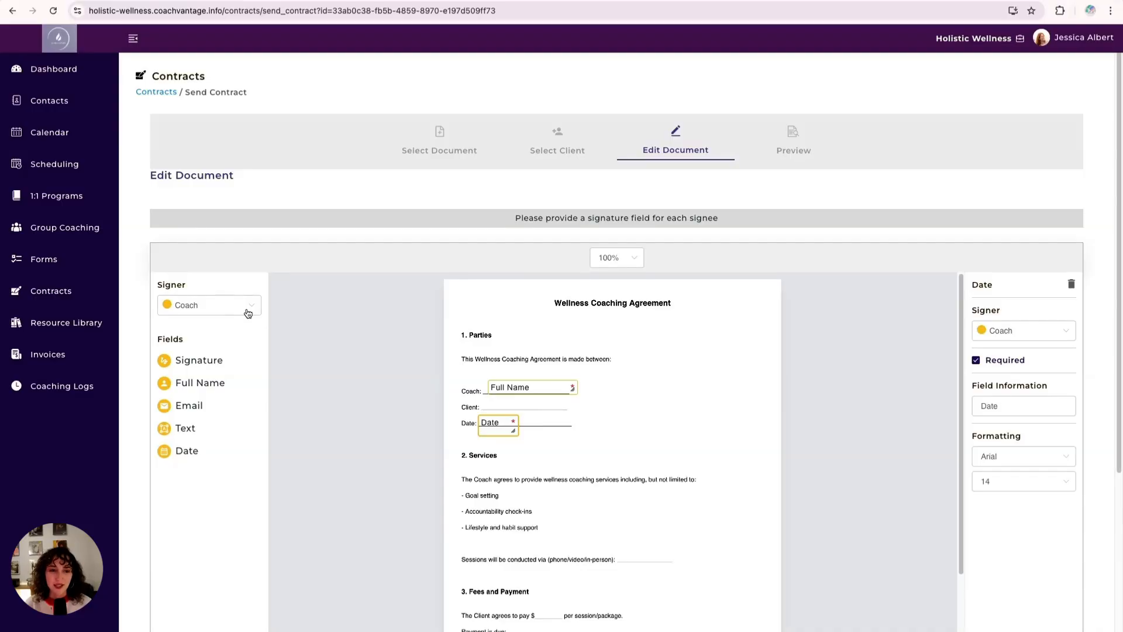
- Switch the signer to Client and place a Full Name field on the Client line under Parties
left_click(248, 313)
left_click(237, 354)
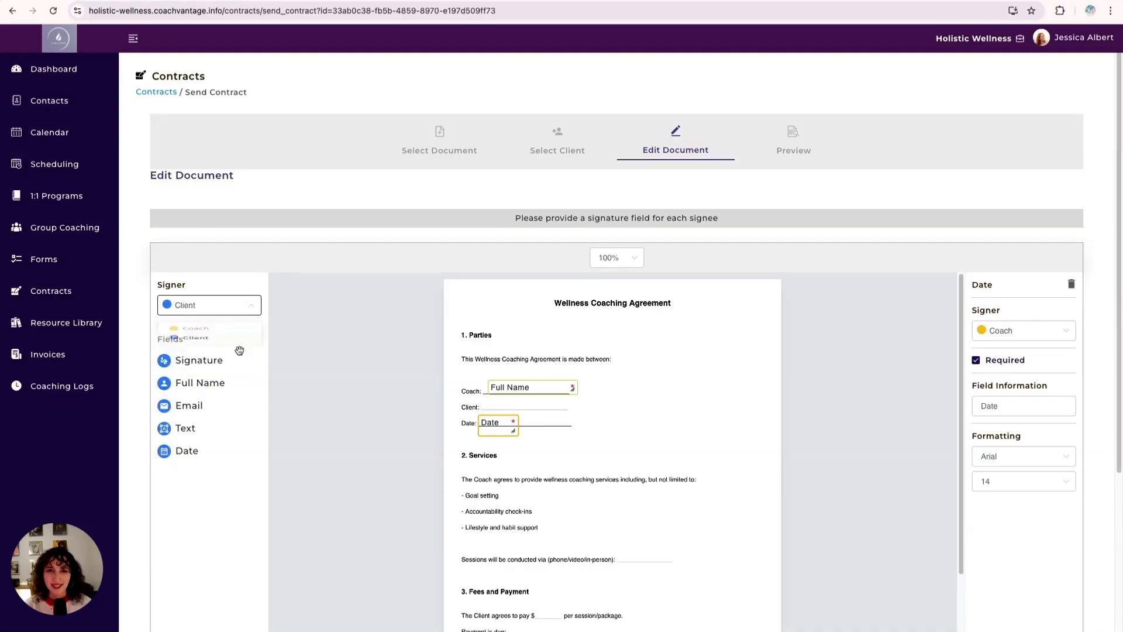
left_click_drag(207, 383, 541, 407)
- Place a Signature field for the Coach signer on the Coach Signature line under Agreement, and delete that field
scroll(638, 438, "down", 10)
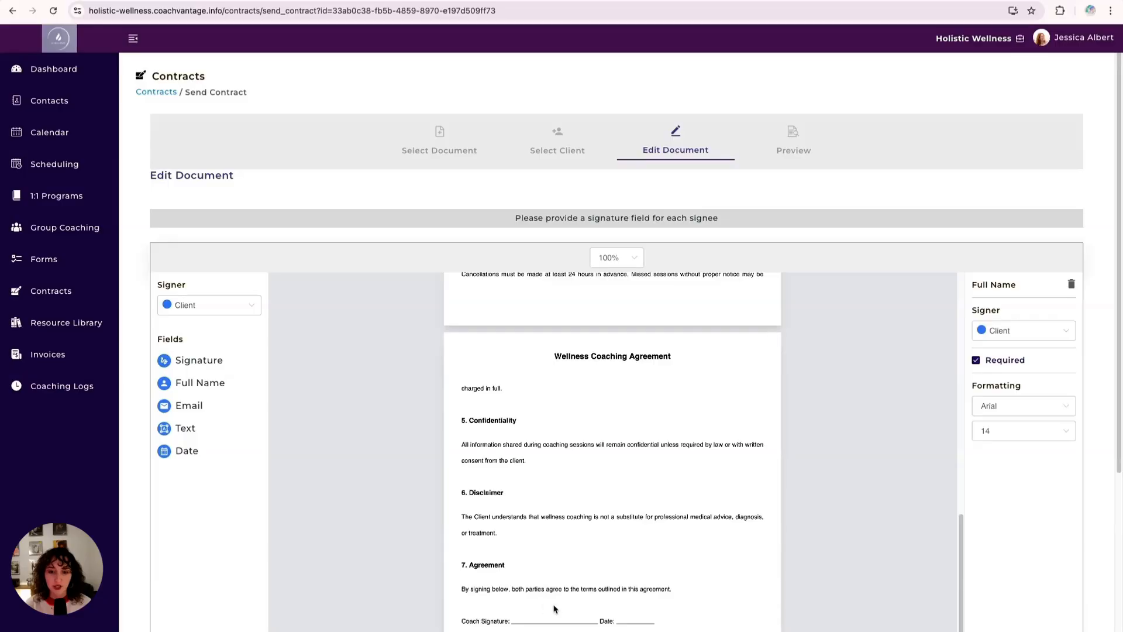
left_click(227, 307)
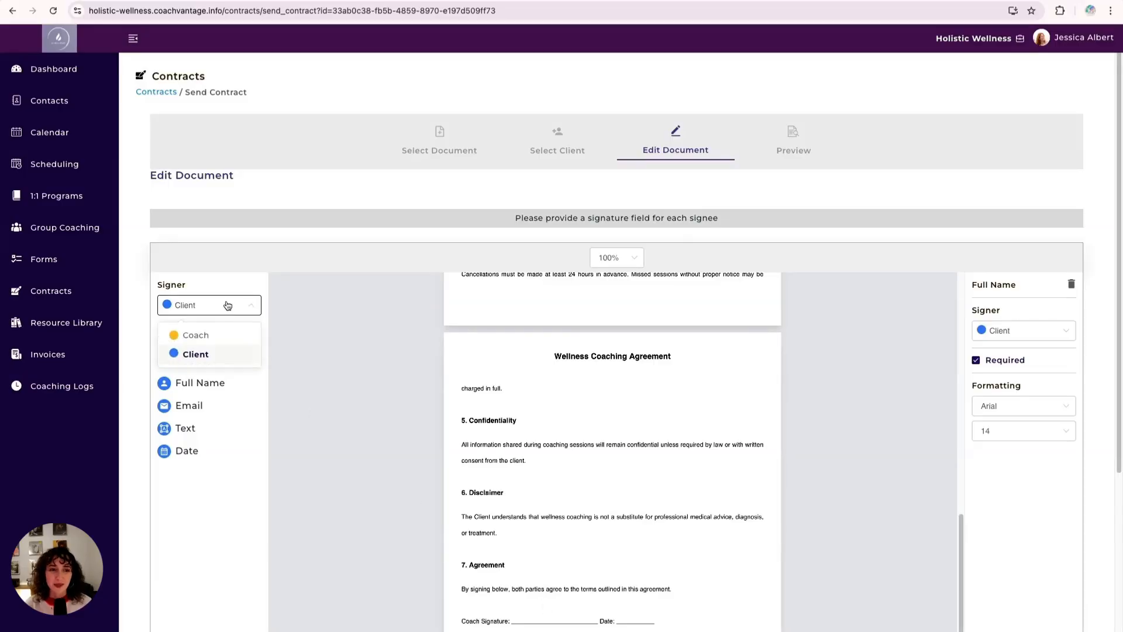
left_click(196, 335)
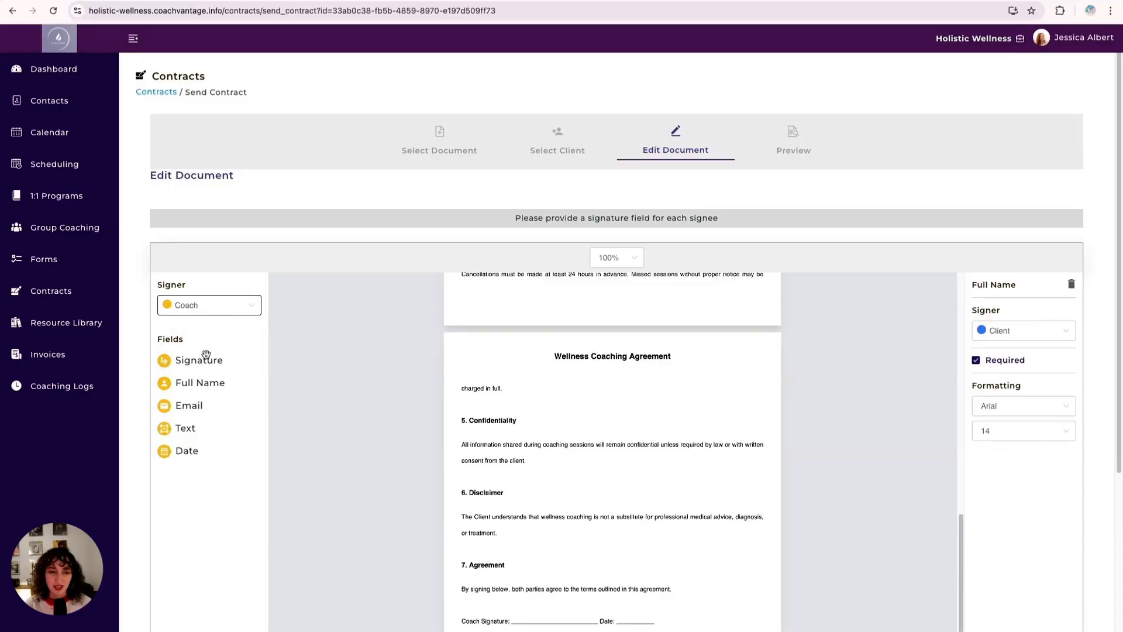
mouse_move(207, 359)
left_mouse_down()
mouse_move(287, 379)
mouse_move(569, 570)
mouse_move(560, 615)
mouse_move(547, 615)
left_mouse_up()
left_click_drag(559, 600, 526, 619)
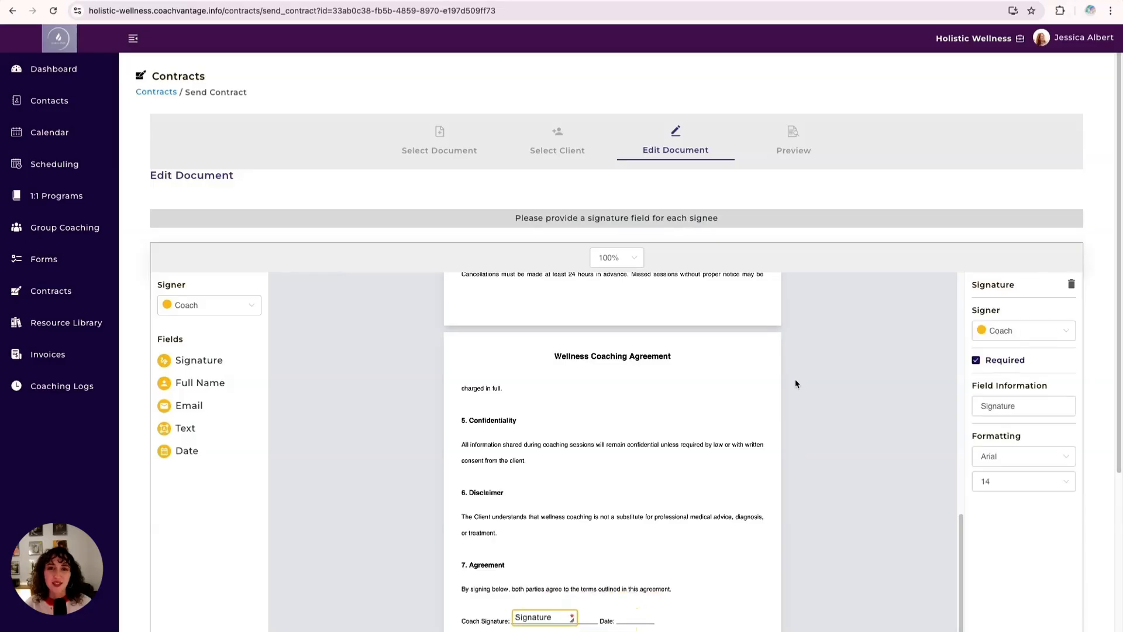
left_click(1071, 284)
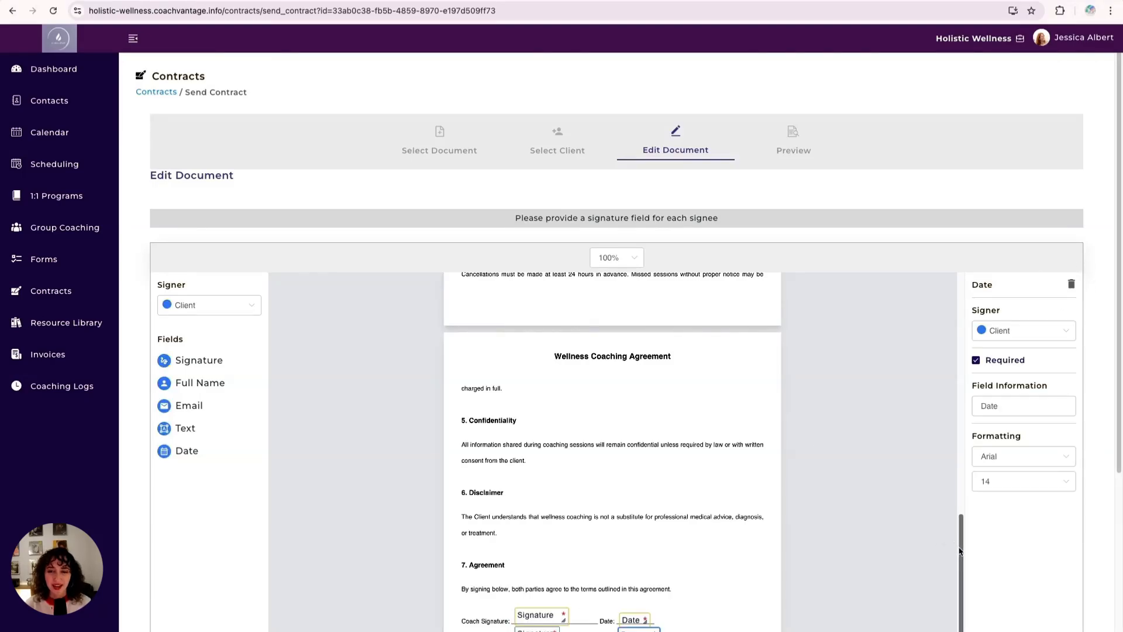
- Check the signature and date fields under Agreement and proceed to the contract preview
left_click_drag(961, 547, 933, 534)
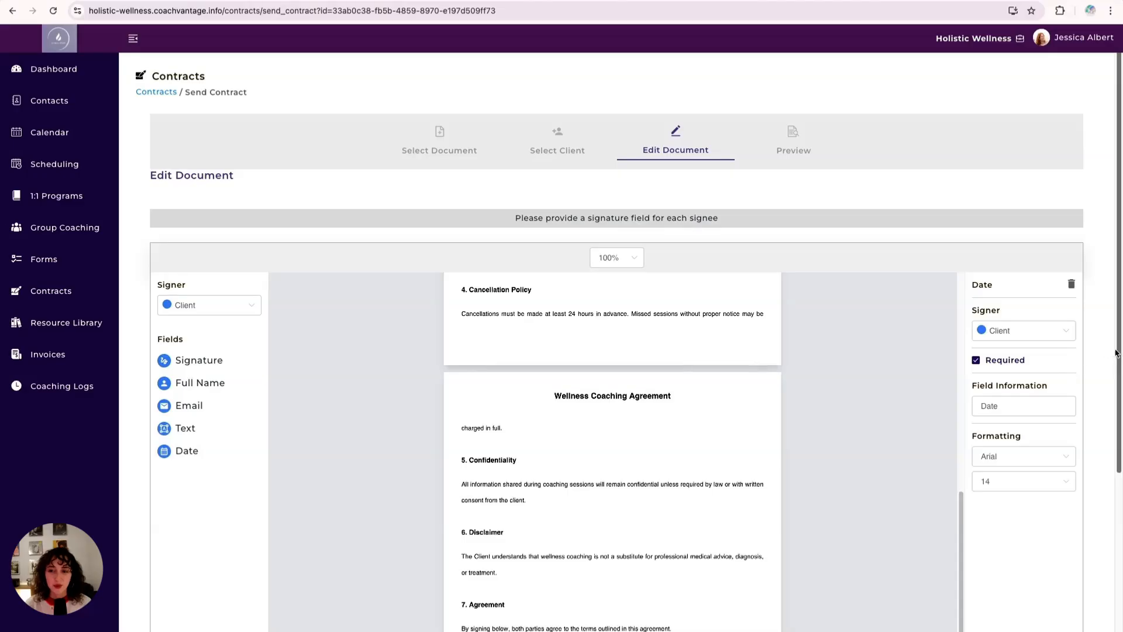
left_click_drag(1117, 355, 1116, 556)
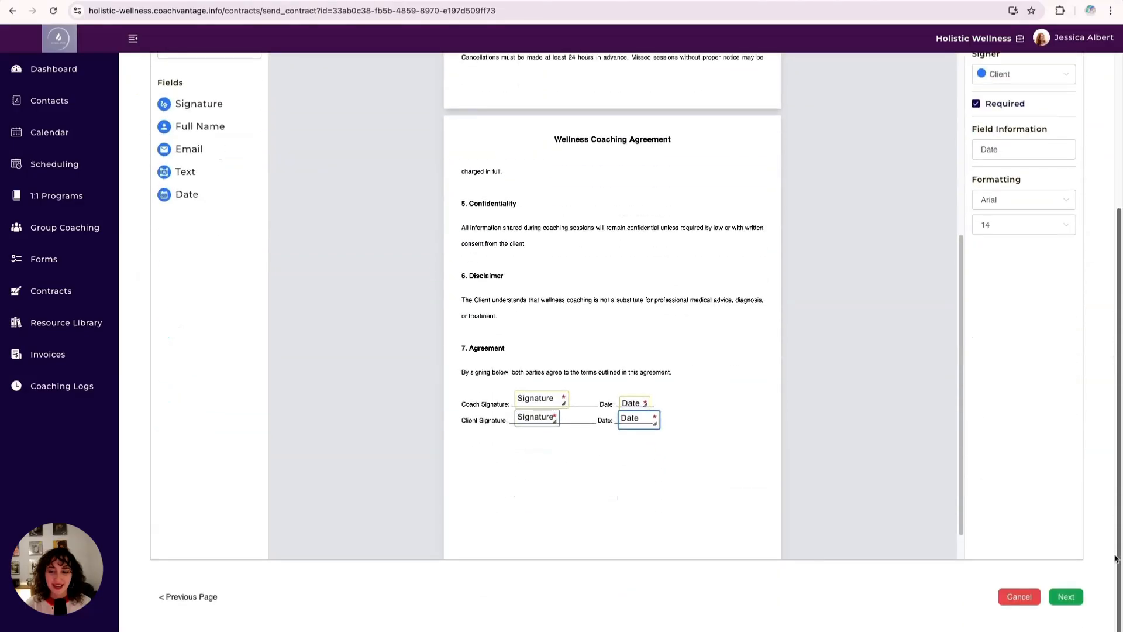
left_click(1075, 602)
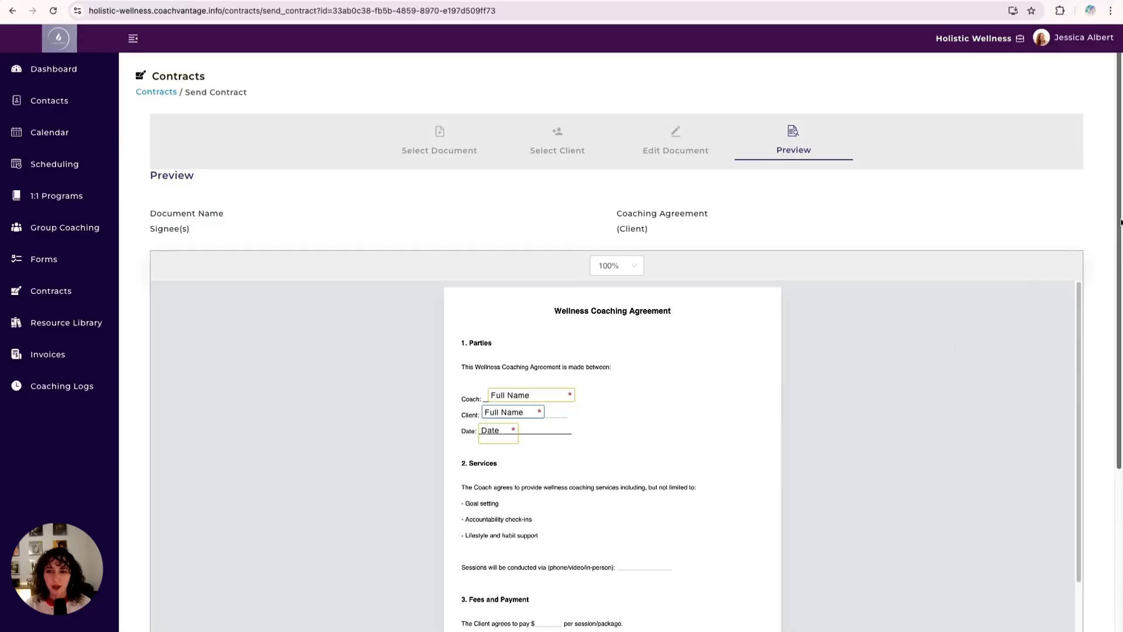
- Review the placed fields in the preview, send the contract to the client for signature and close the confirmation
scroll(1120, 224, "down", 2)
scroll(1062, 295, "down", 7)
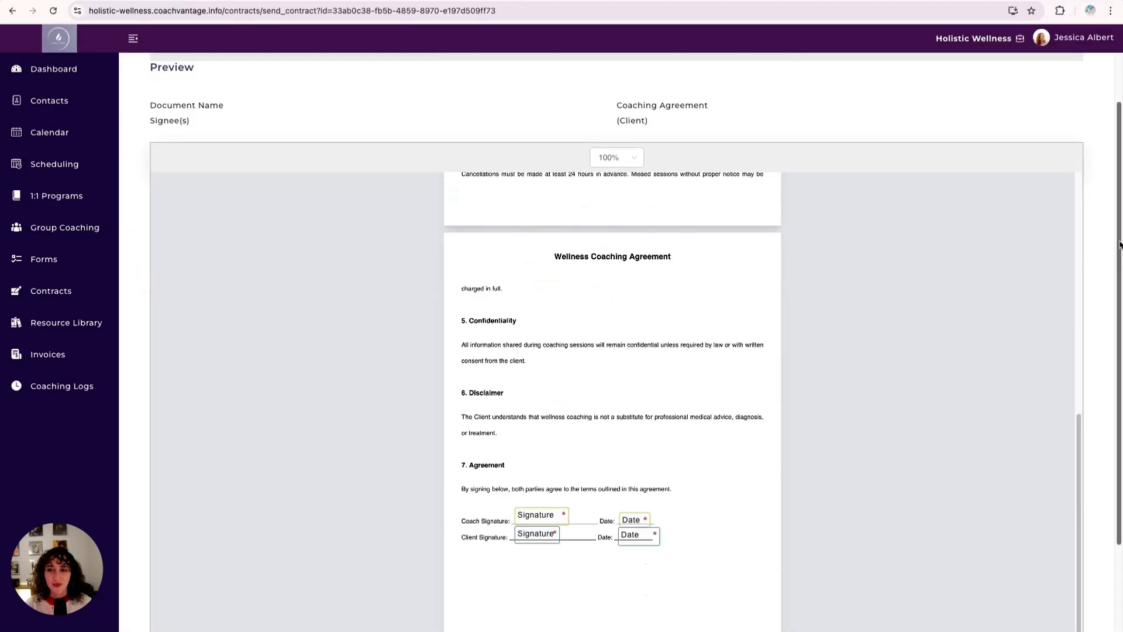
scroll(1120, 244, "down", 3)
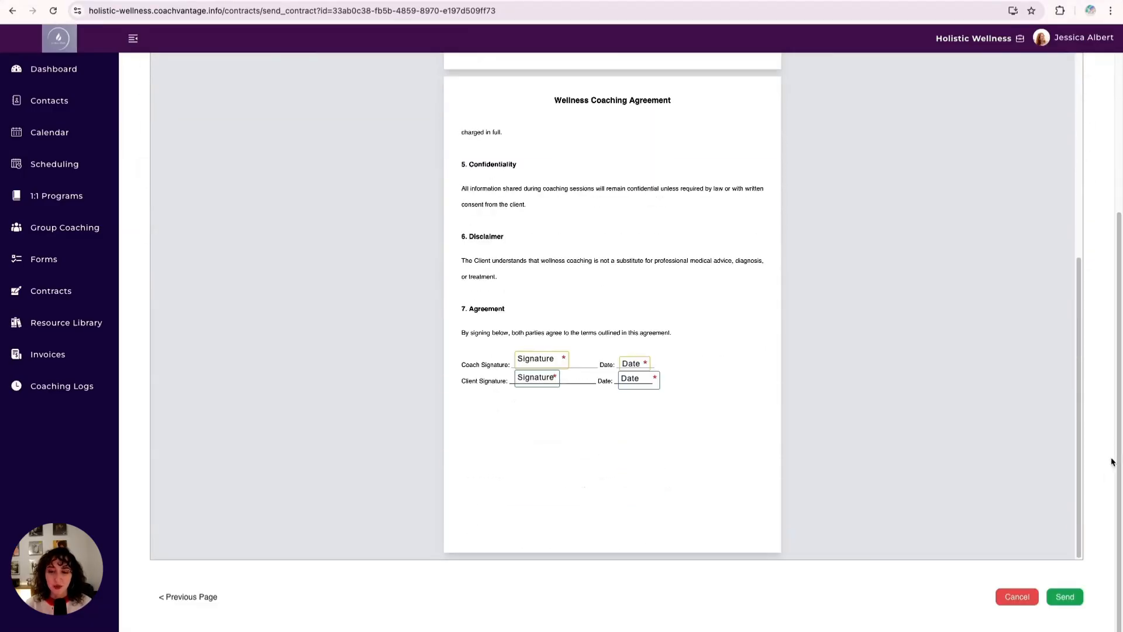
left_click(1065, 596)
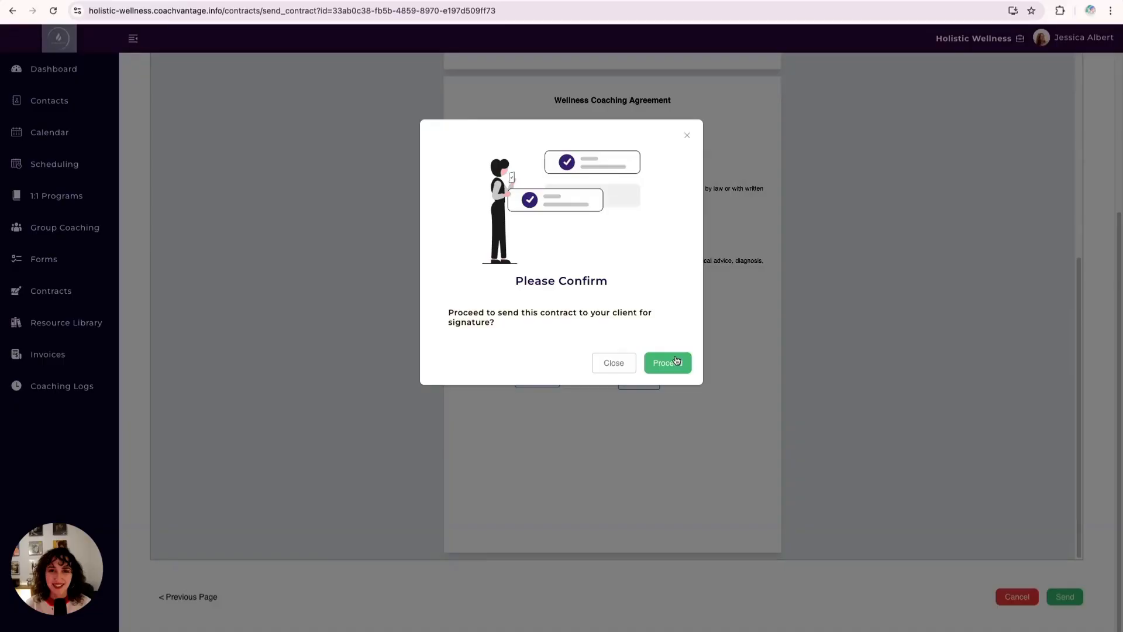
left_click(677, 361)
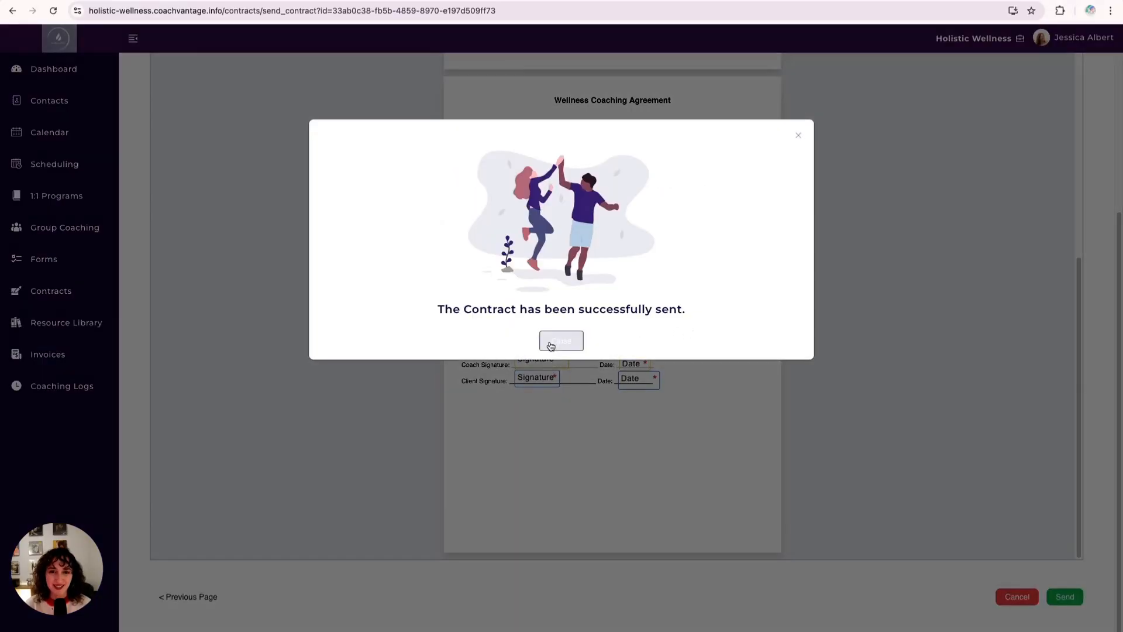
left_click(559, 343)
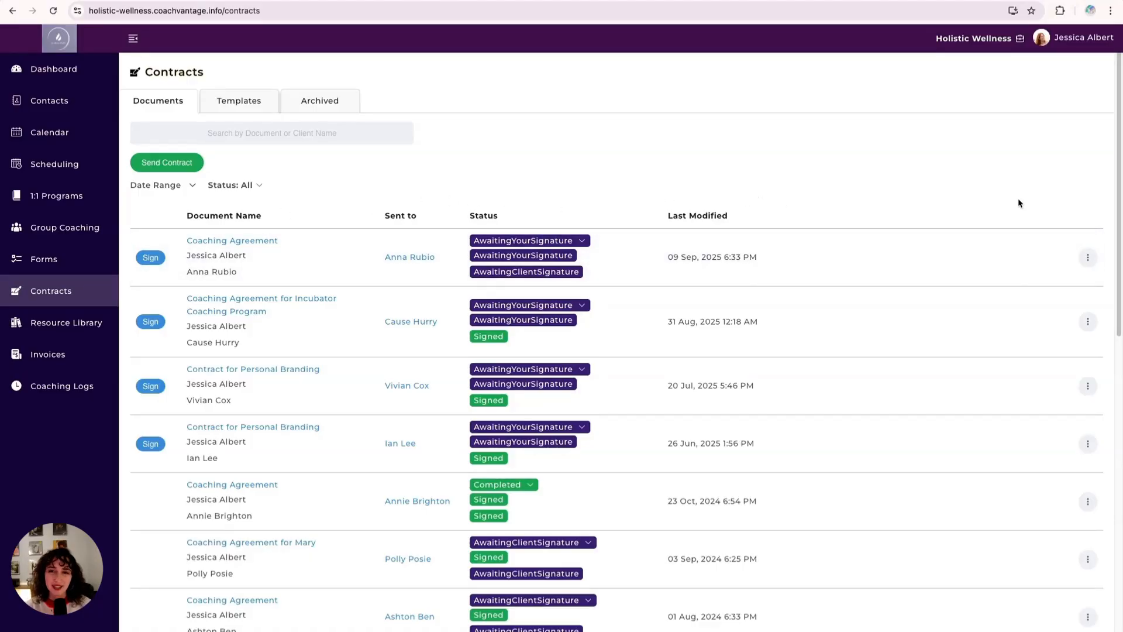
- Start voiding the newest Coaching Agreement in the contracts list and go to its reason for voiding
left_click(1090, 258)
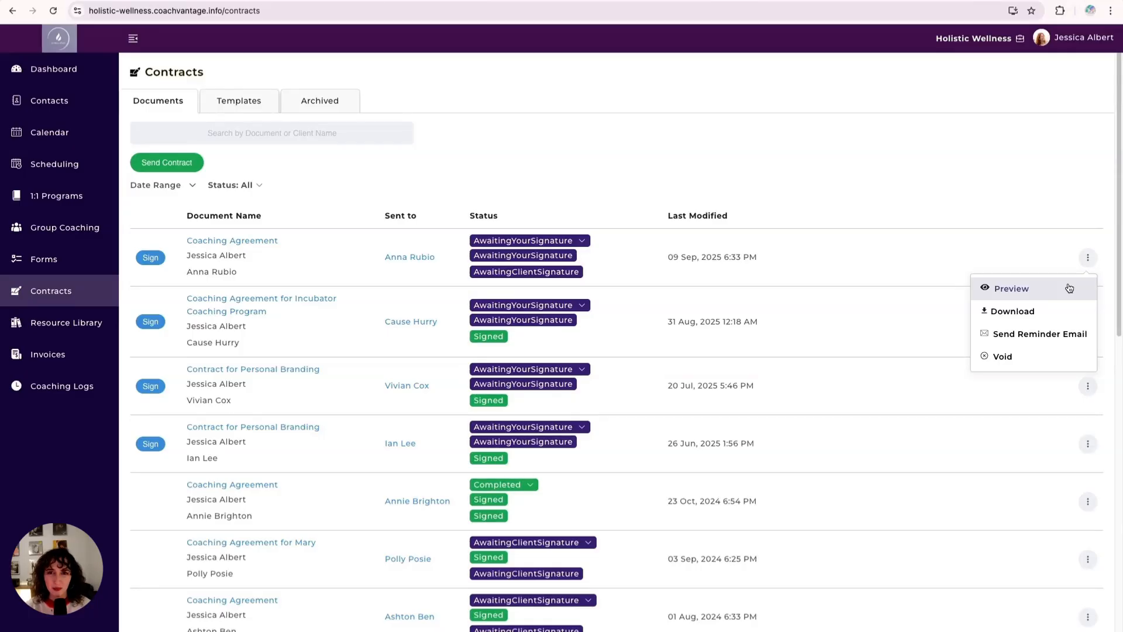
left_click(1063, 345)
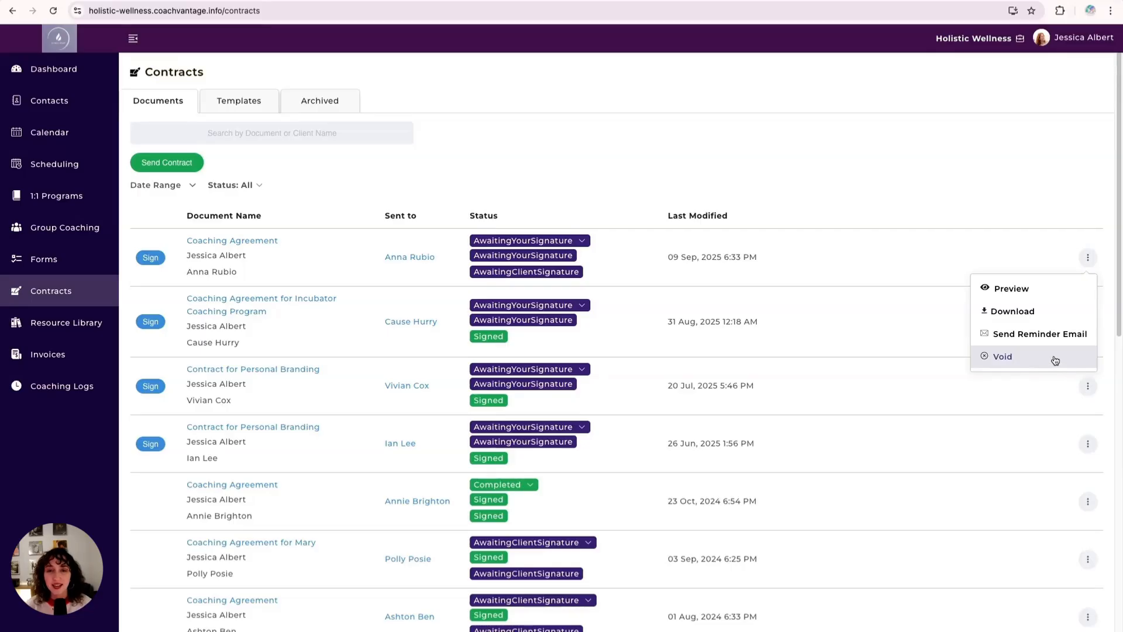
left_click(1055, 361)
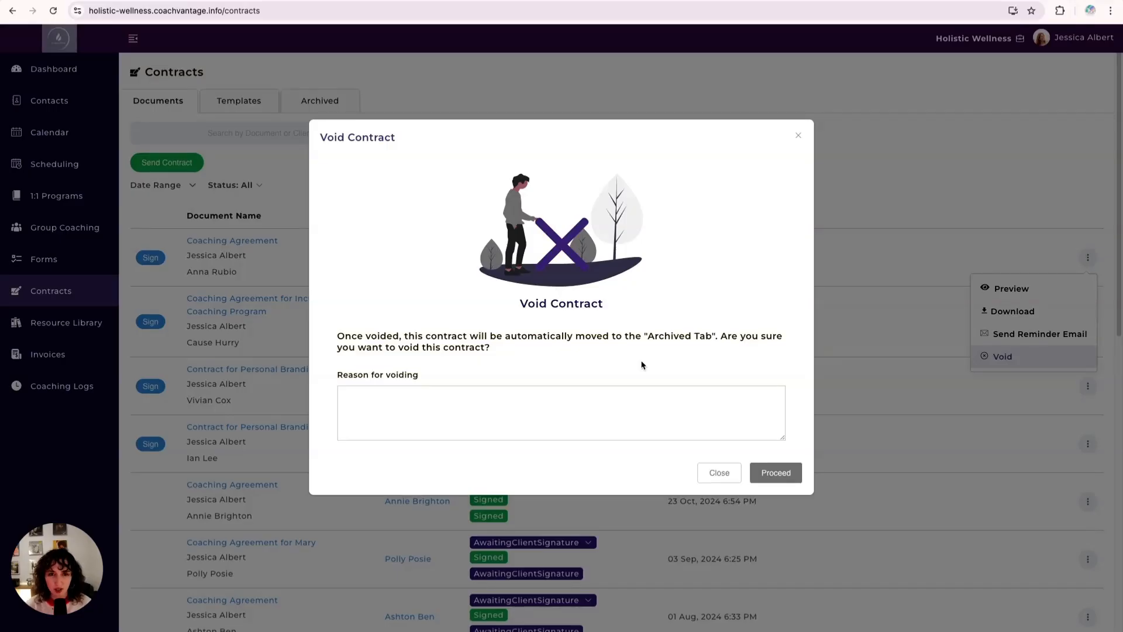
left_click(339, 406)
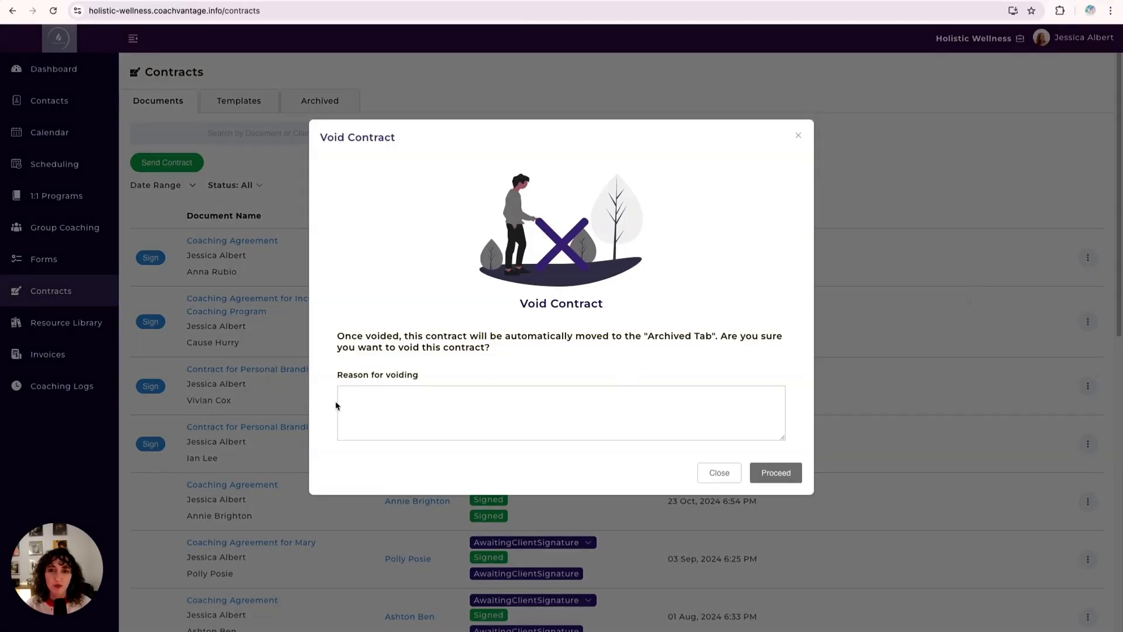